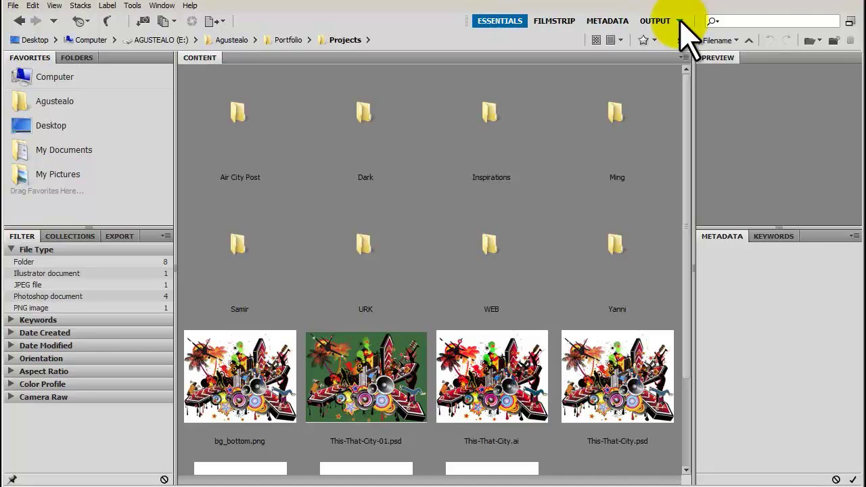
Step: Switch Bridge to the Output workspace and choose PDF as the output type
{"action": "left_click", "coordinate": [162, 5]}
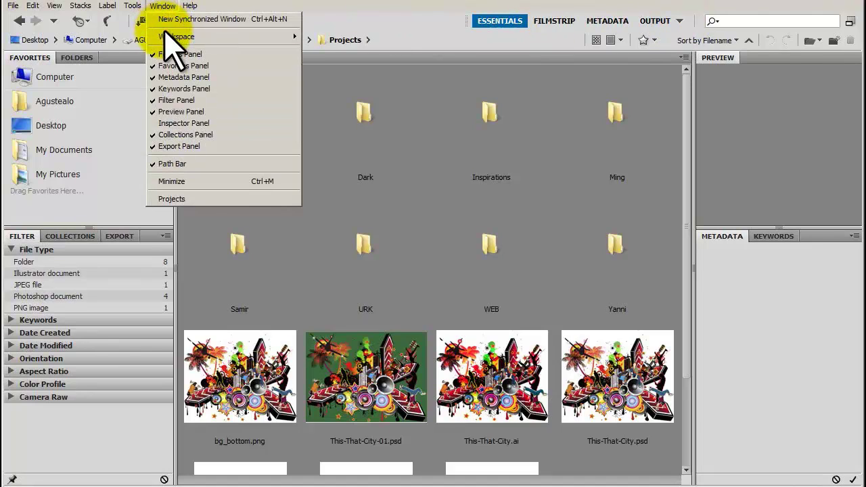
{"action": "mouse_move", "coordinate": [170, 36]}
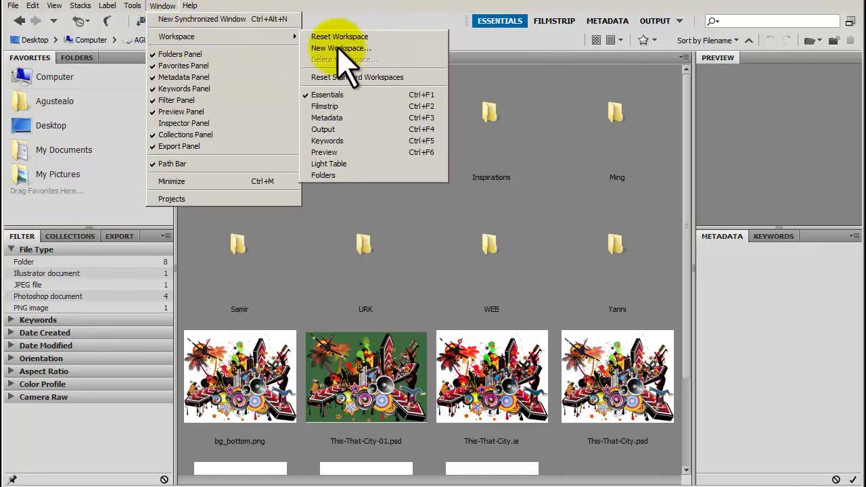
{"action": "left_click", "coordinate": [382, 131]}
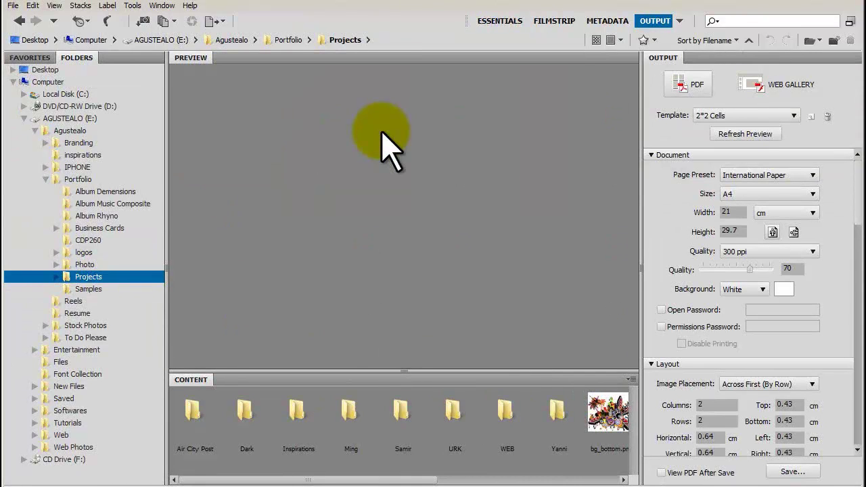
{"action": "left_click", "coordinate": [692, 87]}
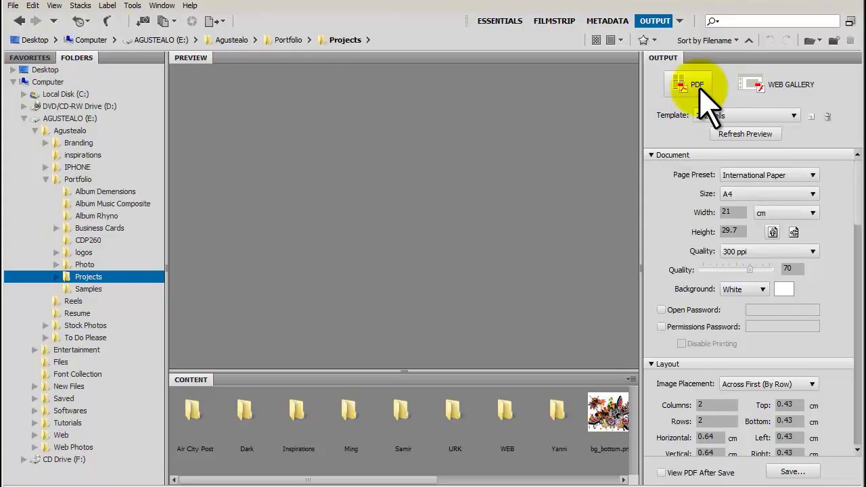
Step: Choose Web Gallery output, open the WEB folder and select all 22 images
{"action": "left_click", "coordinate": [758, 98]}
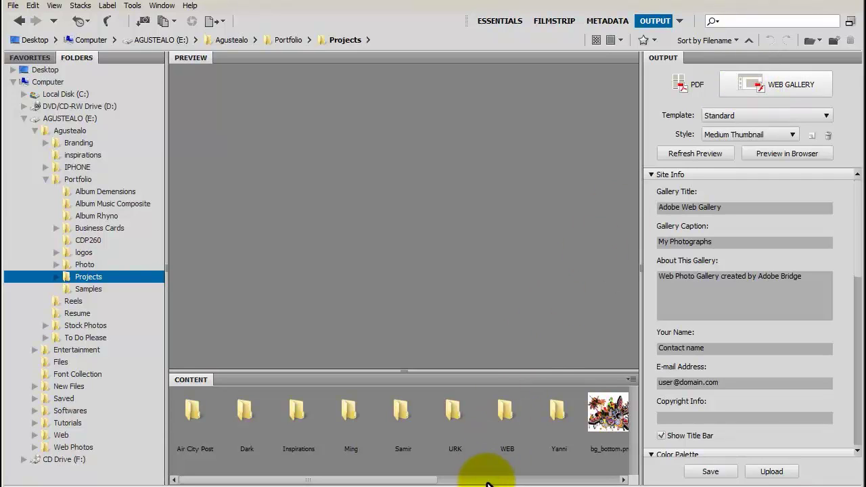
{"action": "double_click", "coordinate": [509, 414]}
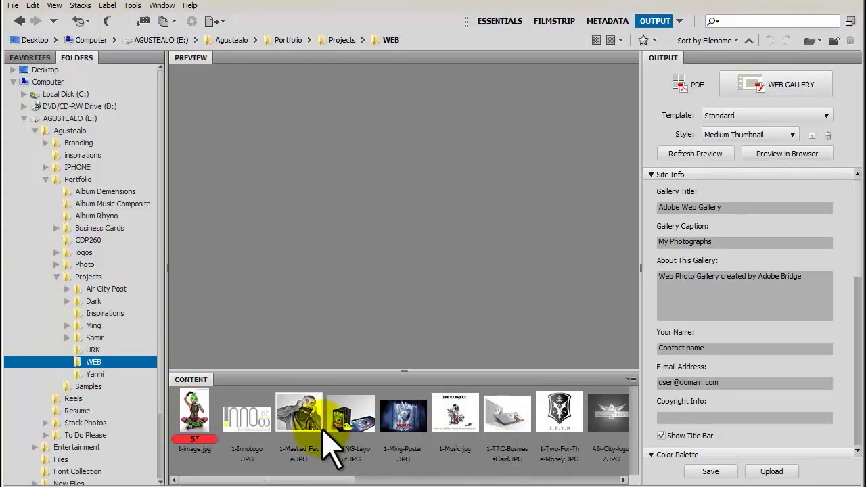
{"action": "left_click", "coordinate": [189, 405]}
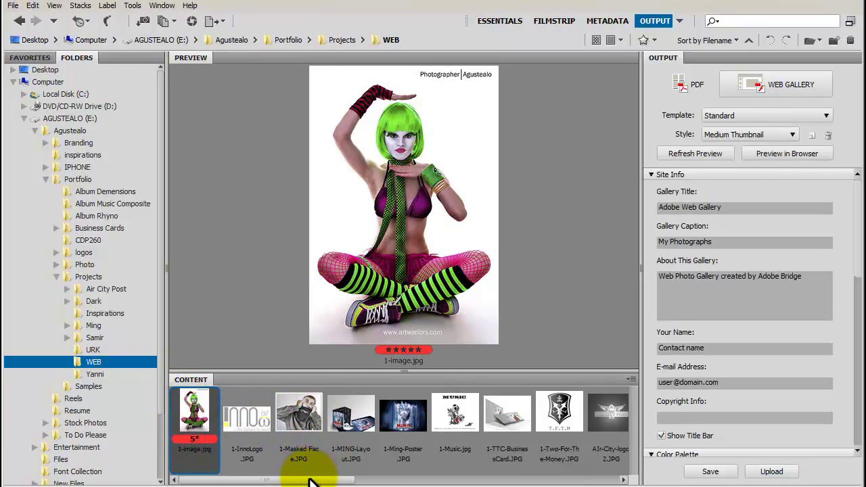
{"action": "left_click_drag", "start_coordinate": [314, 480], "coordinate": [600, 483]}
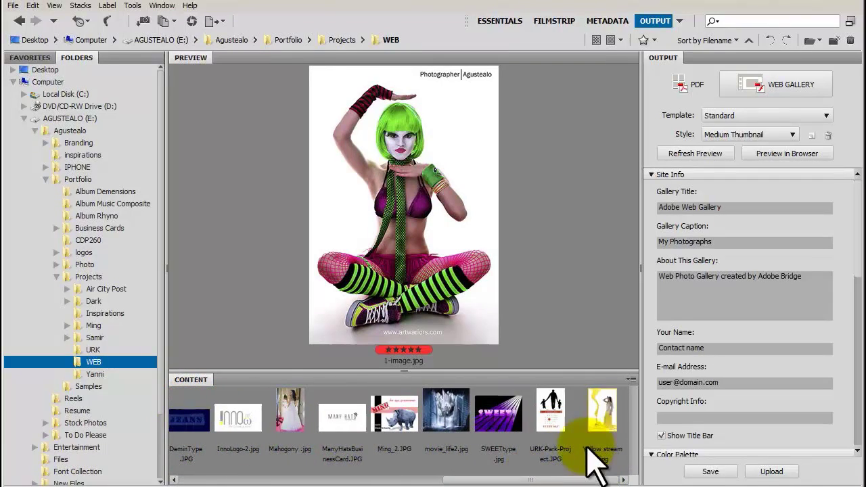
{"action": "key", "text": "ctrl+a"}
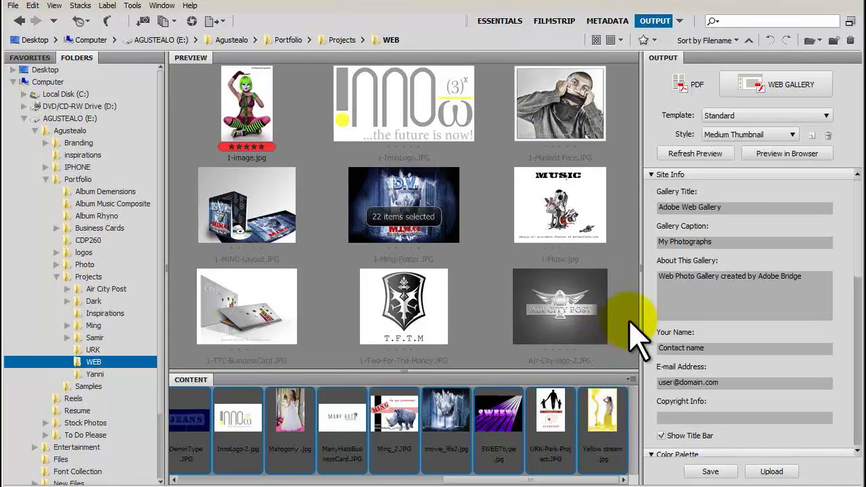
Step: Refresh the web gallery preview, then change the template to Lightroom Flash Gallery
{"action": "left_click", "coordinate": [695, 153]}
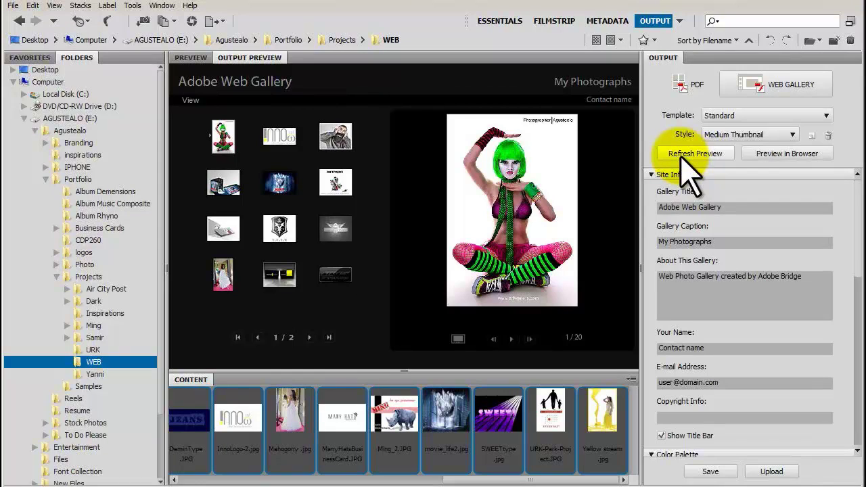
{"action": "left_click", "coordinate": [716, 116]}
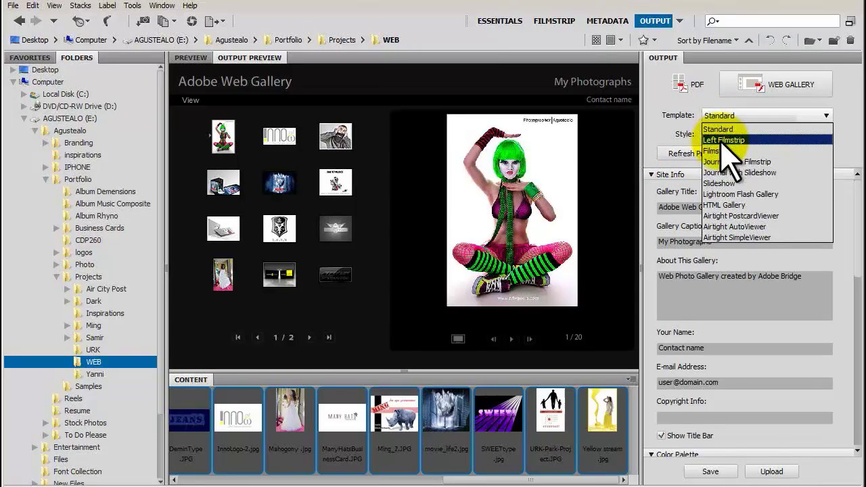
{"action": "left_click", "coordinate": [734, 195]}
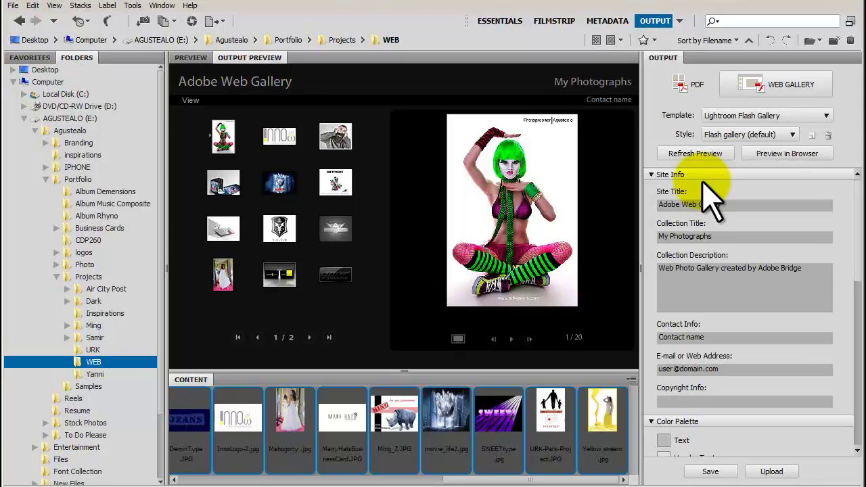
Step: Rebuild the preview and change the site title to 'My Gallery'
{"action": "left_click", "coordinate": [694, 162]}
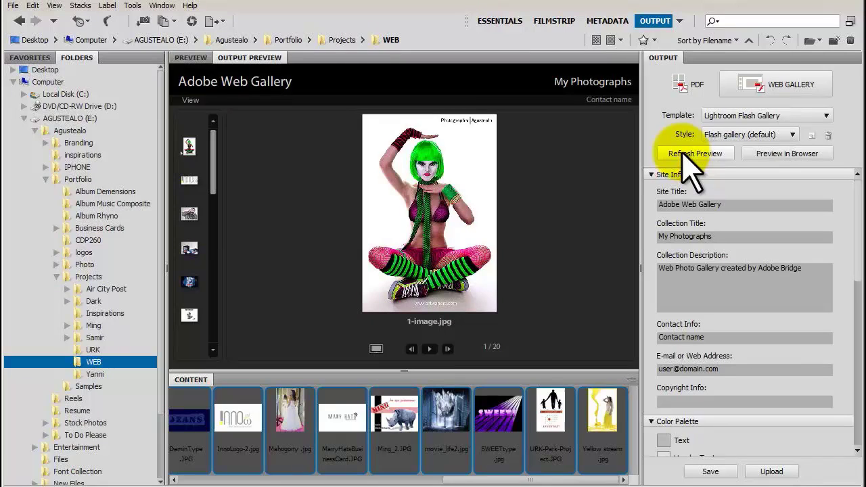
{"action": "left_click", "coordinate": [699, 203]}
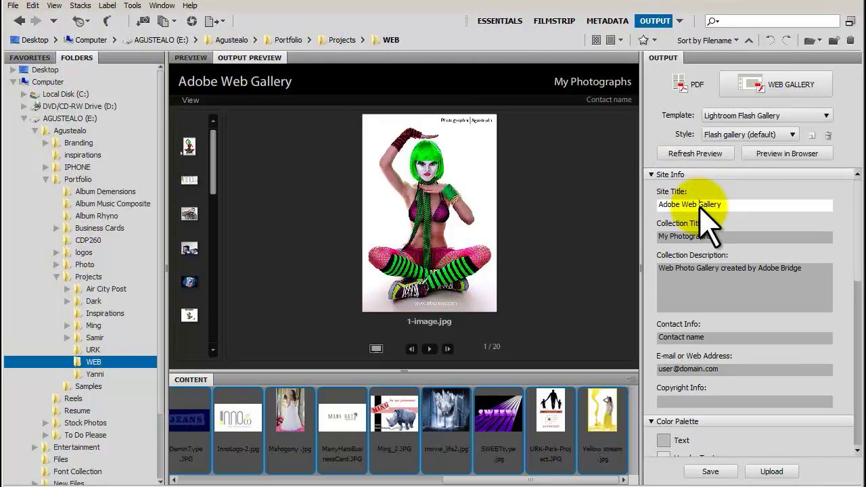
{"action": "left_click_drag", "start_coordinate": [700, 205], "coordinate": [656, 211]}
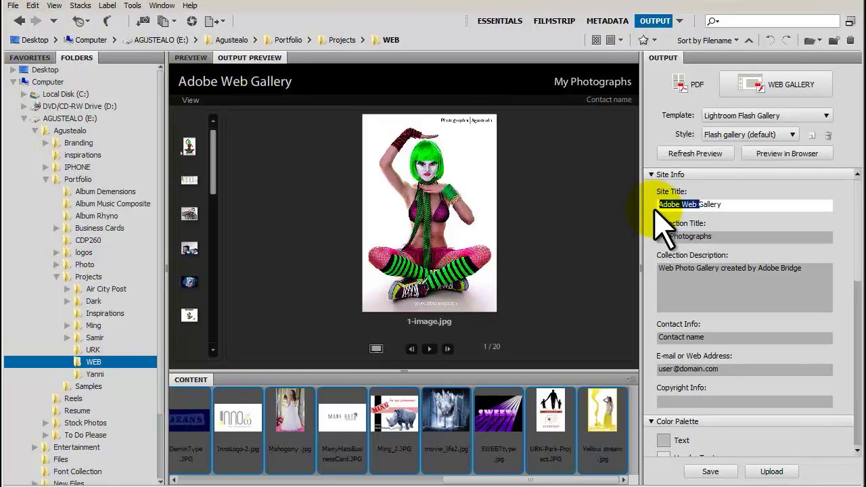
{"action": "key", "text": "BackSpace"}
{"action": "type", "text": "My"}
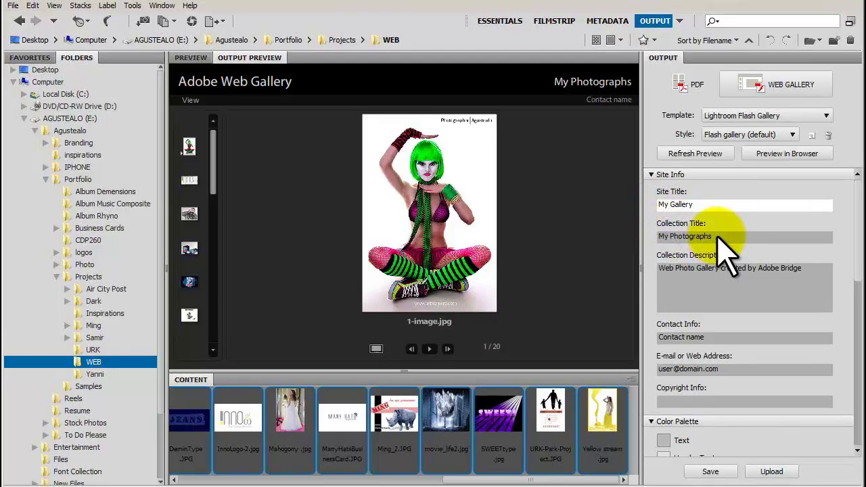
Step: Rename the collection title to 'My Portfolio'
{"action": "left_click", "coordinate": [683, 236]}
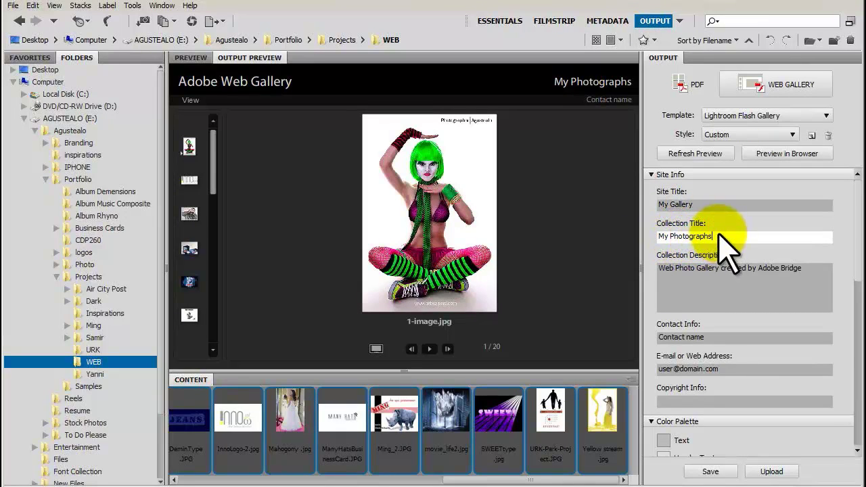
{"action": "left_click_drag", "start_coordinate": [719, 236], "coordinate": [653, 236]}
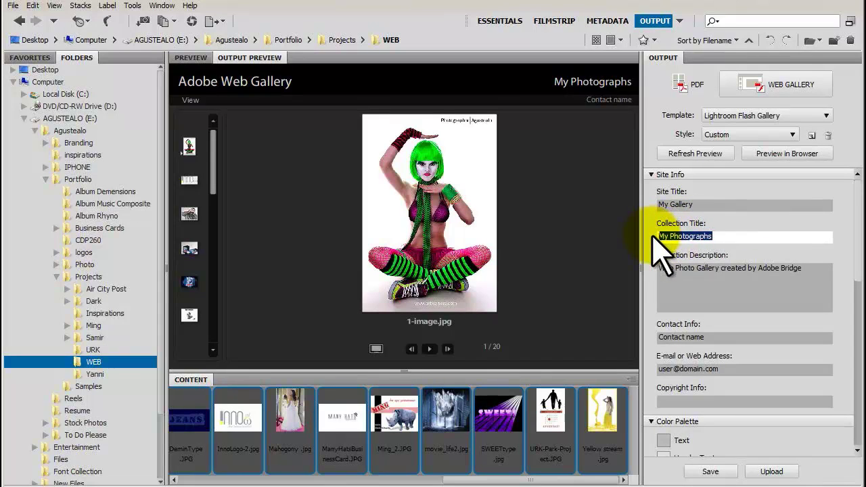
{"action": "type", "text": "My"}
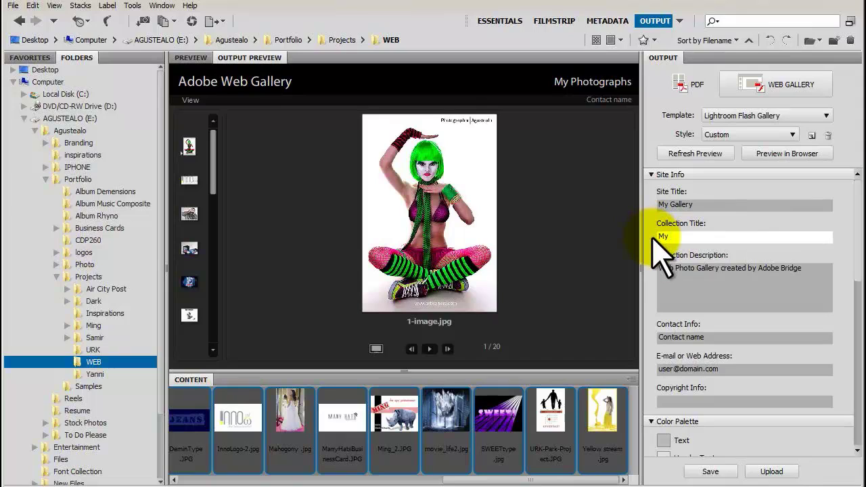
{"action": "type", "text": " Portfolio"}
{"action": "left_click", "coordinate": [813, 274]}
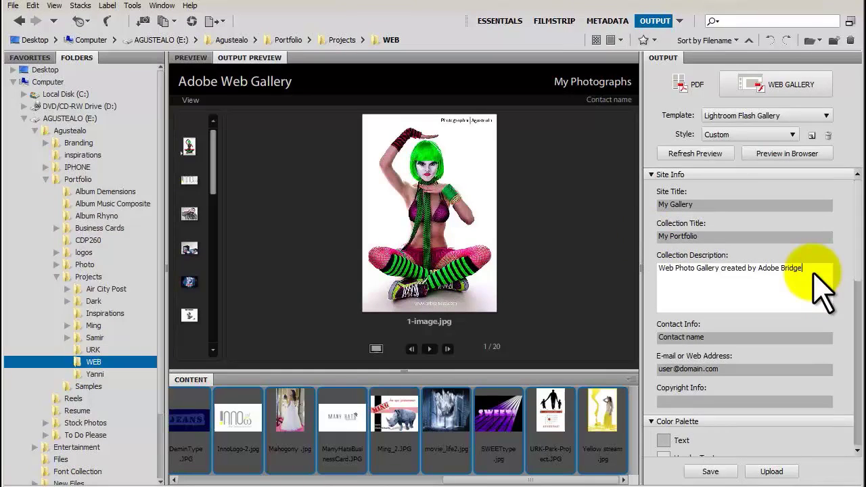
Step: Replace the placeholder contact name and enter the corrected contact e-mail address
{"action": "left_click", "coordinate": [726, 336]}
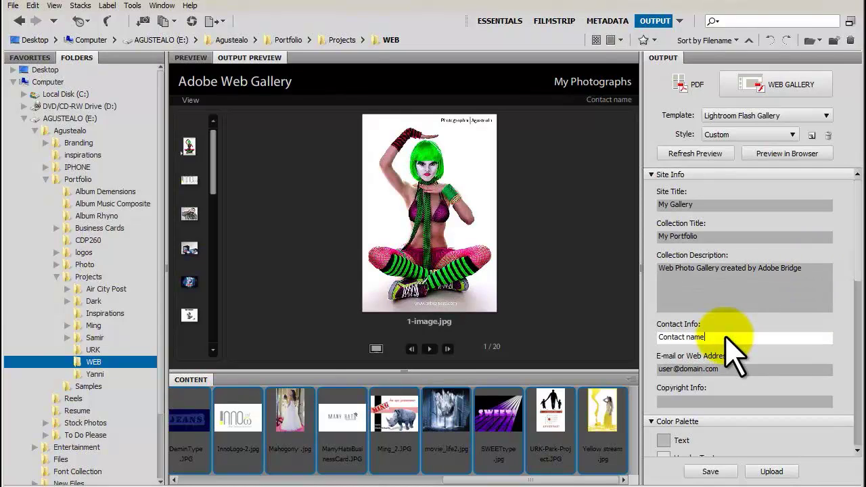
{"action": "left_click_drag", "start_coordinate": [725, 337], "coordinate": [626, 337]}
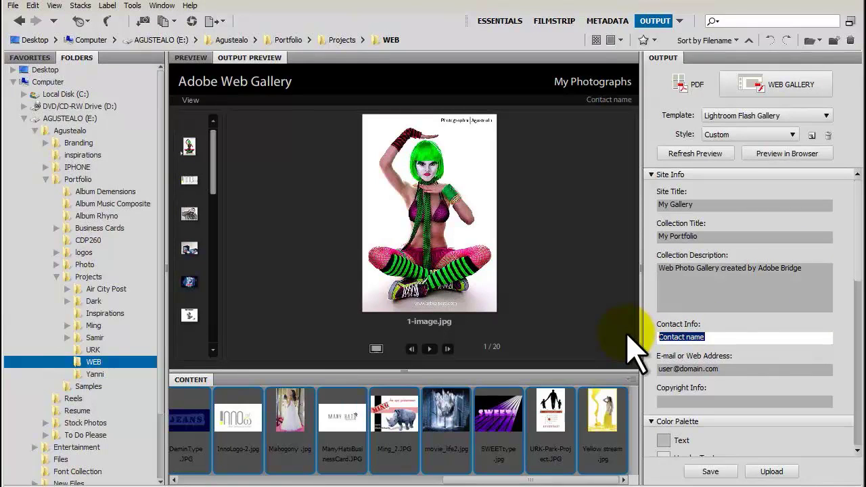
{"action": "type", "text": "Agustealo"}
{"action": "key", "text": "Tab"}
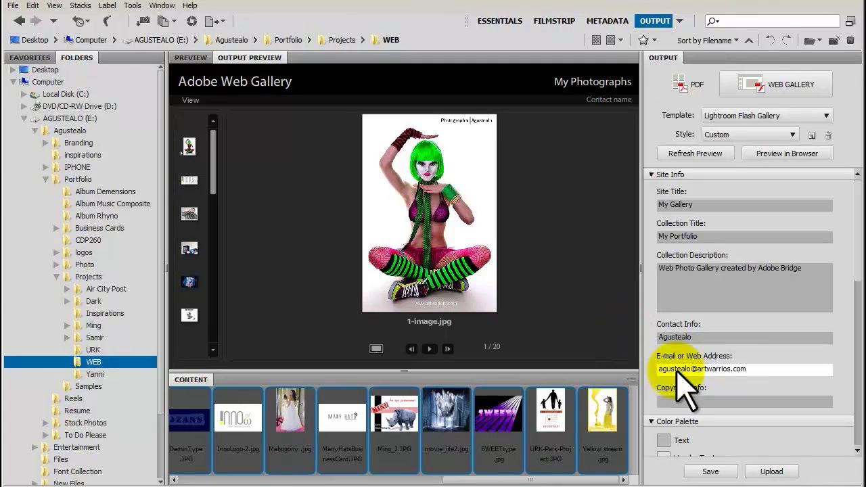
{"action": "double_click", "coordinate": [676, 369]}
{"action": "left_click", "coordinate": [677, 369]}
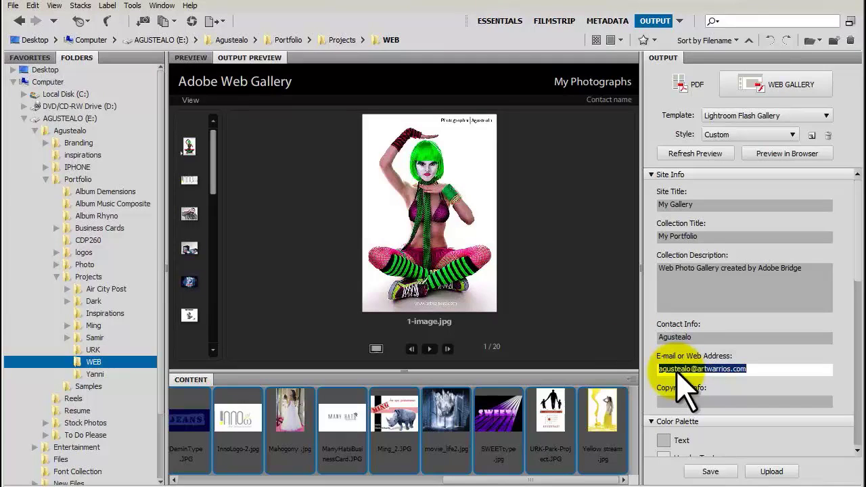
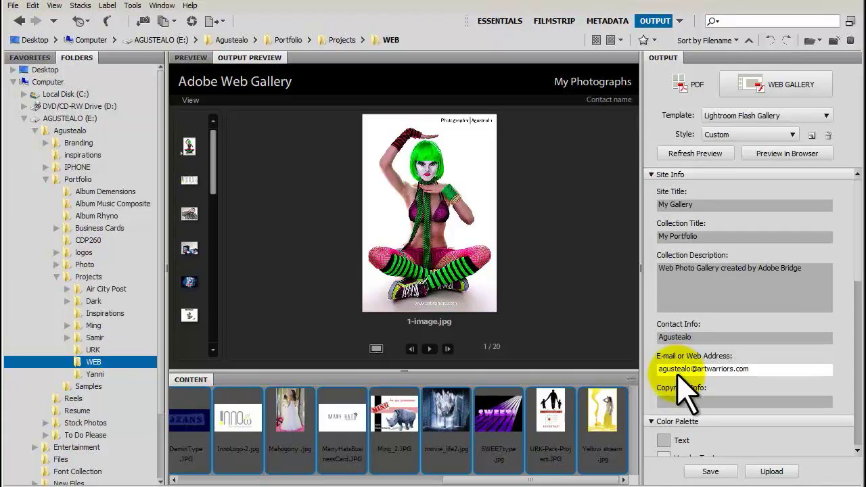
Step: Set the copyright info to 'Art WarriorS, ArtWarriors.com'
{"action": "left_click", "coordinate": [682, 402]}
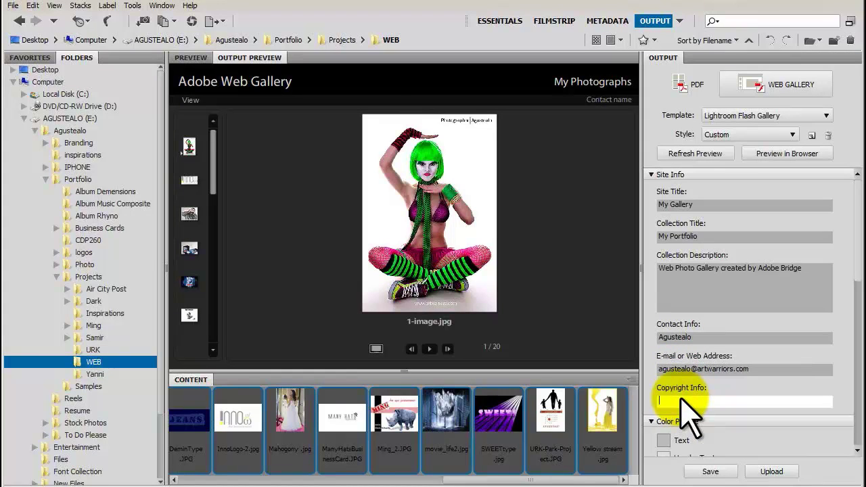
{"action": "key", "text": "BackSpace"}
{"action": "key", "text": "BackSpace"}
{"action": "key", "text": "BackSpace"}
{"action": "key", "text": "BackSpace"}
{"action": "key", "text": "BackSpace"}
{"action": "key", "text": "BackSpace"}
{"action": "key", "text": "BackSpace"}
{"action": "key", "text": "BackSpace"}
{"action": "key", "text": "BackSpace"}
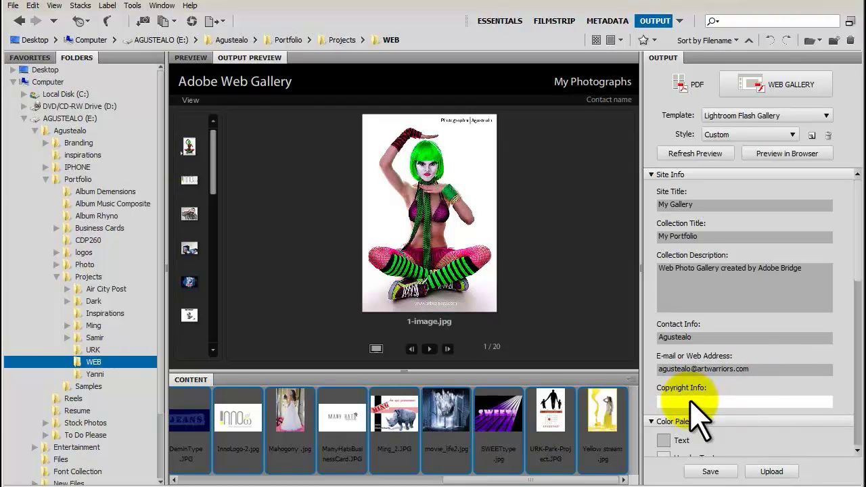
{"action": "type", "text": "Art WarriorS, ArtWarriors.com"}
Step: Set the gallery thumbnail size to 50 px with the Left layout
{"action": "scroll", "coordinate": [662, 225], "scroll_direction": "down", "scroll_amount": 3}
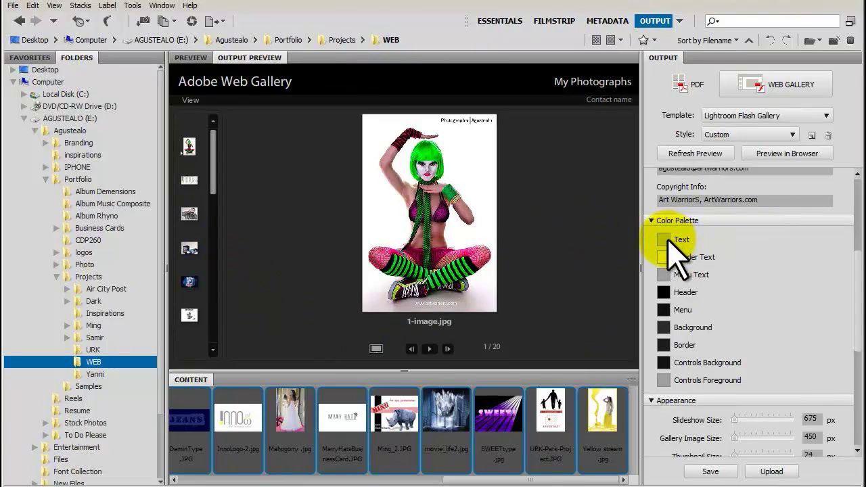
{"action": "scroll", "coordinate": [676, 223], "scroll_direction": "down", "scroll_amount": 3}
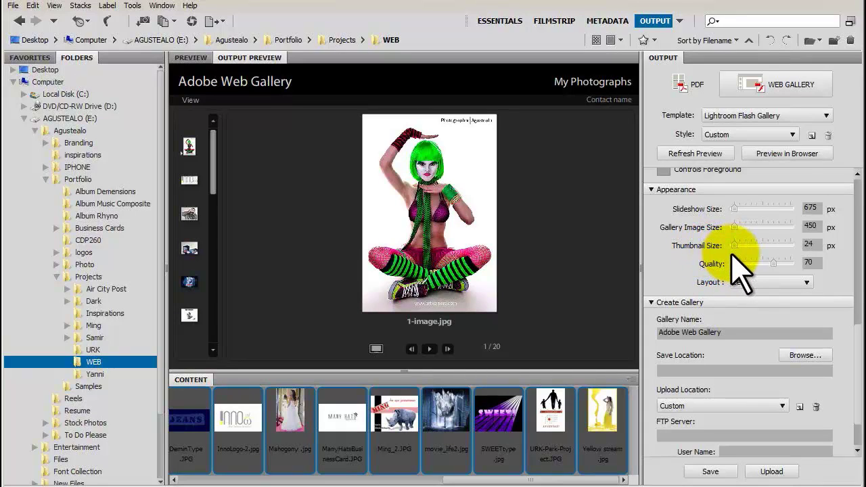
{"action": "left_click_drag", "start_coordinate": [736, 245], "coordinate": [745, 247]}
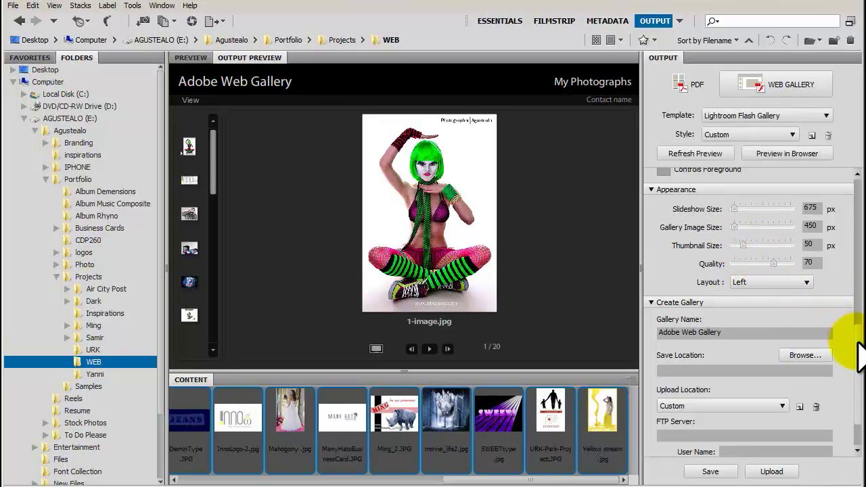
{"action": "scroll", "coordinate": [856, 347], "scroll_direction": "down", "scroll_amount": 3}
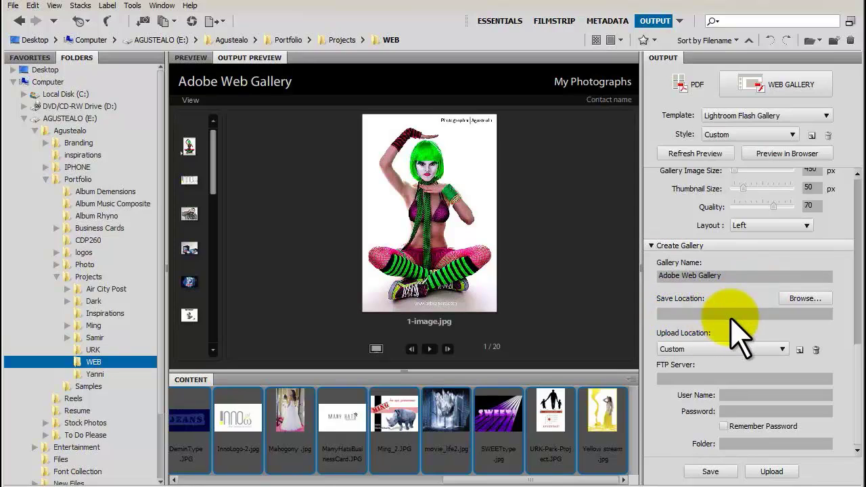
Step: Browse to the Desktop folder as the gallery's Save Location
{"action": "left_click", "coordinate": [805, 298]}
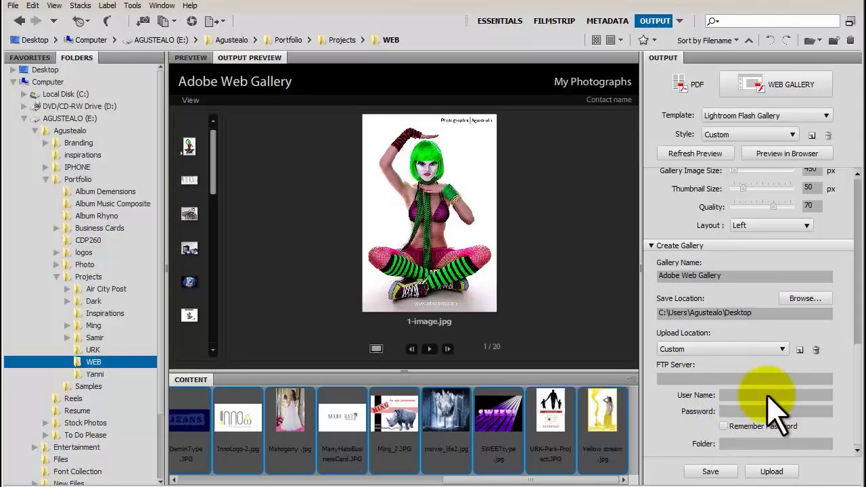
Step: Preview the gallery in Firefox and view the logo, mask, DVD, poster, Music and business card images
{"action": "left_click", "coordinate": [766, 155]}
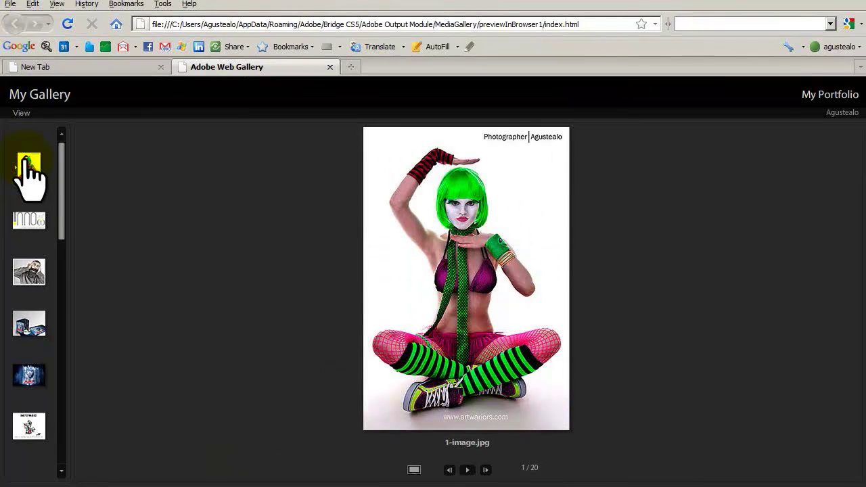
{"action": "left_click", "coordinate": [29, 222]}
{"action": "left_click", "coordinate": [29, 272]}
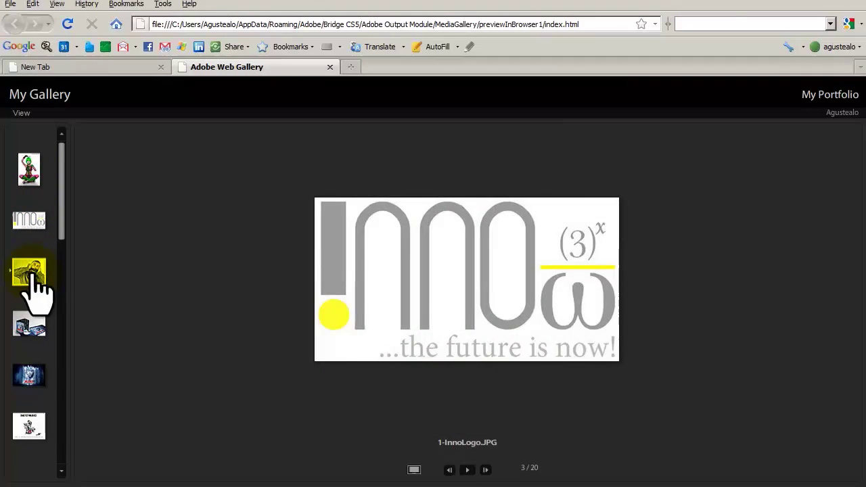
{"action": "left_click", "coordinate": [29, 325]}
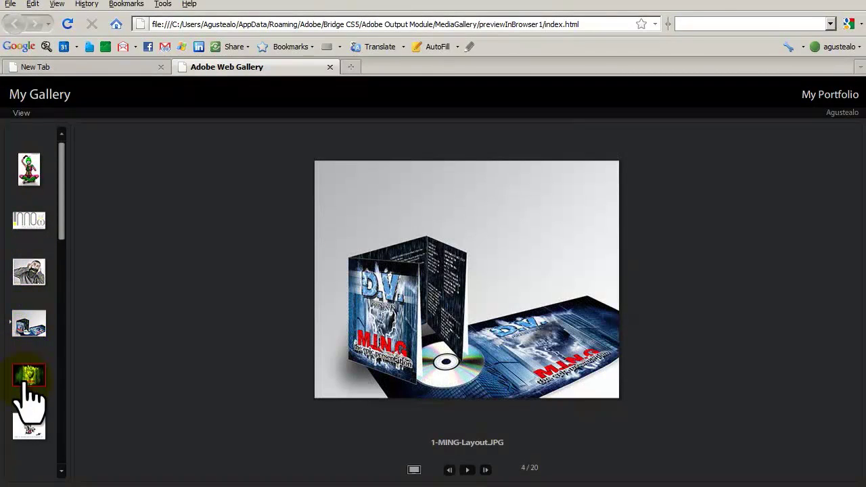
{"action": "left_click", "coordinate": [29, 375]}
{"action": "scroll", "coordinate": [68, 258], "scroll_direction": "down", "scroll_amount": 4}
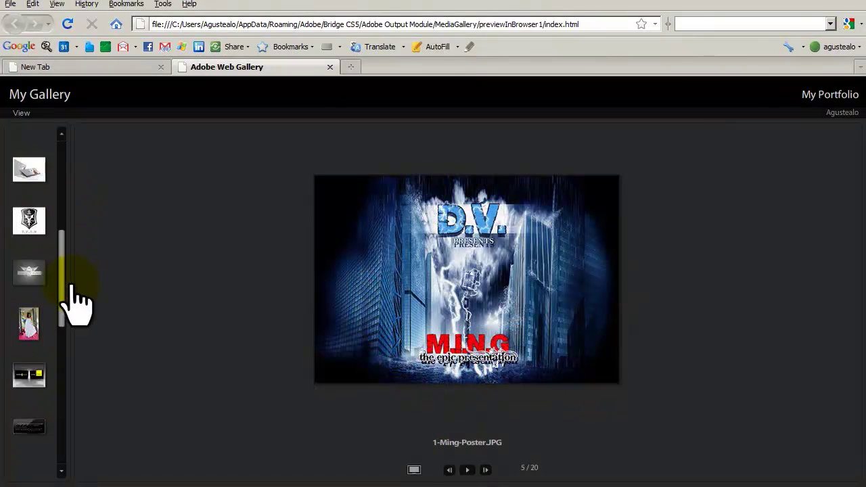
{"action": "left_click", "coordinate": [29, 220]}
{"action": "left_click", "coordinate": [29, 278]}
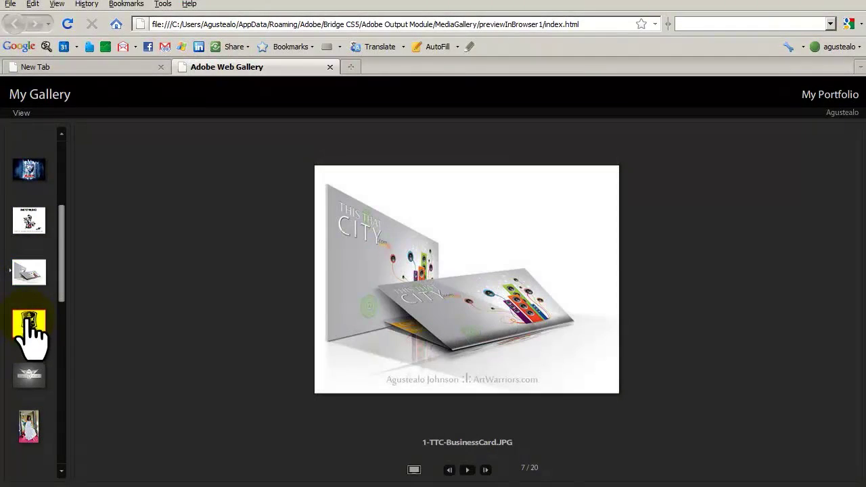
Step: View the remaining images through SWEETtype.jpg, then start the slideshow
{"action": "left_click", "coordinate": [31, 323]}
{"action": "left_click", "coordinate": [31, 376]}
{"action": "scroll", "coordinate": [55, 318], "scroll_direction": "down", "scroll_amount": 3}
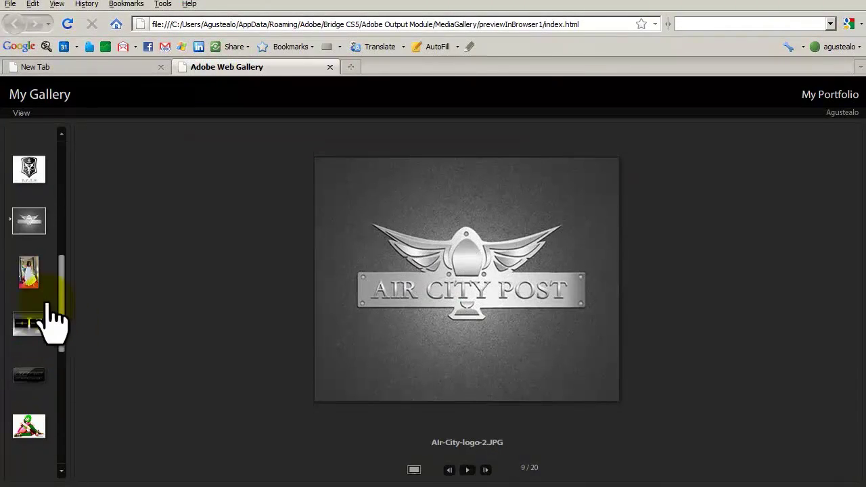
{"action": "left_click", "coordinate": [30, 323]}
{"action": "scroll", "coordinate": [39, 408], "scroll_direction": "down", "scroll_amount": 4}
{"action": "left_click", "coordinate": [29, 426]}
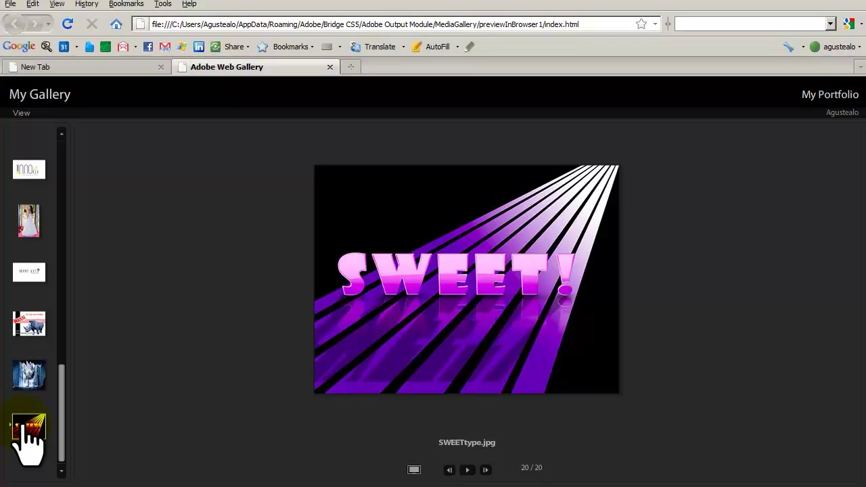
{"action": "left_click", "coordinate": [467, 469]}
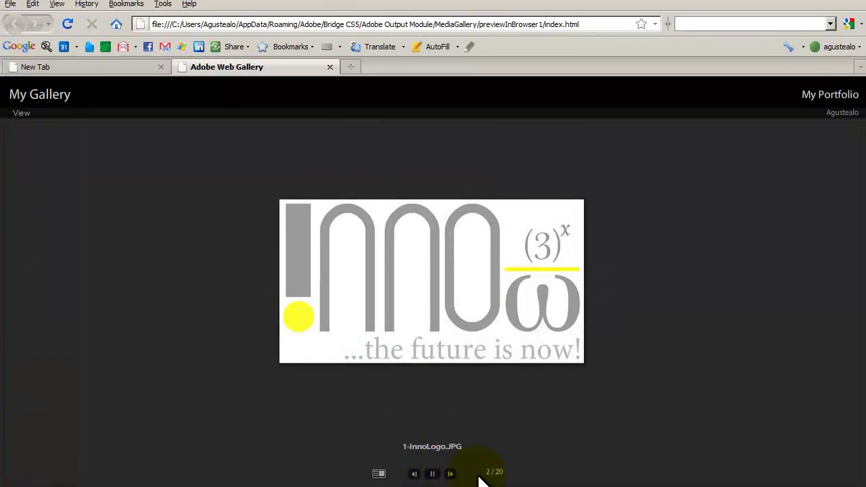